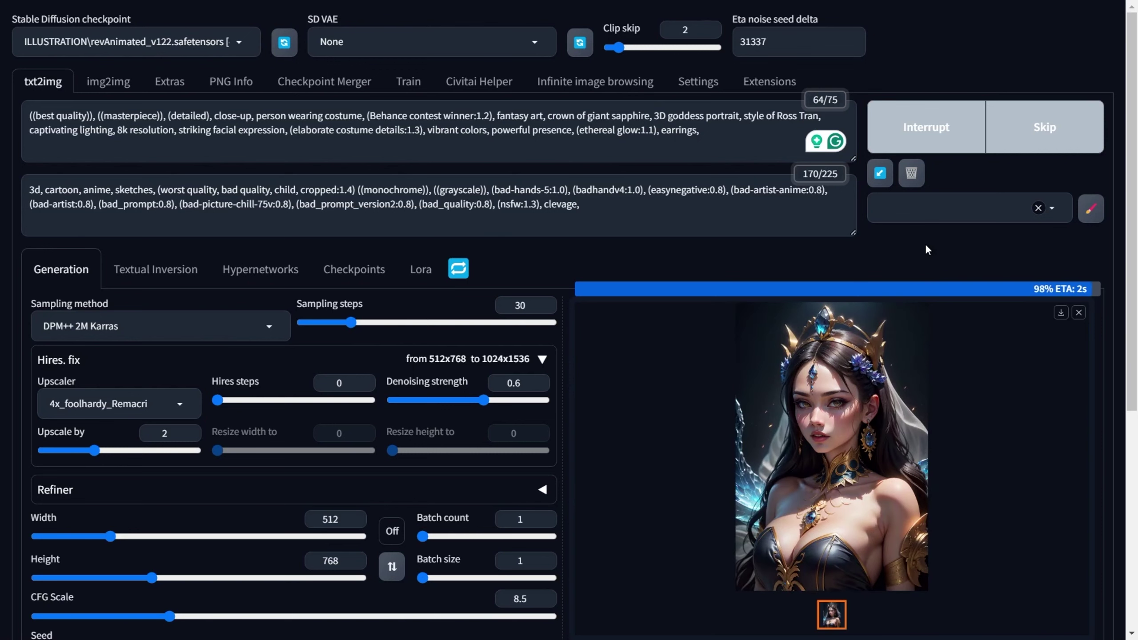
View the generated Hires. fix portrait at full size and close the viewer
{"action": "left_click", "coordinate": [859, 472]}
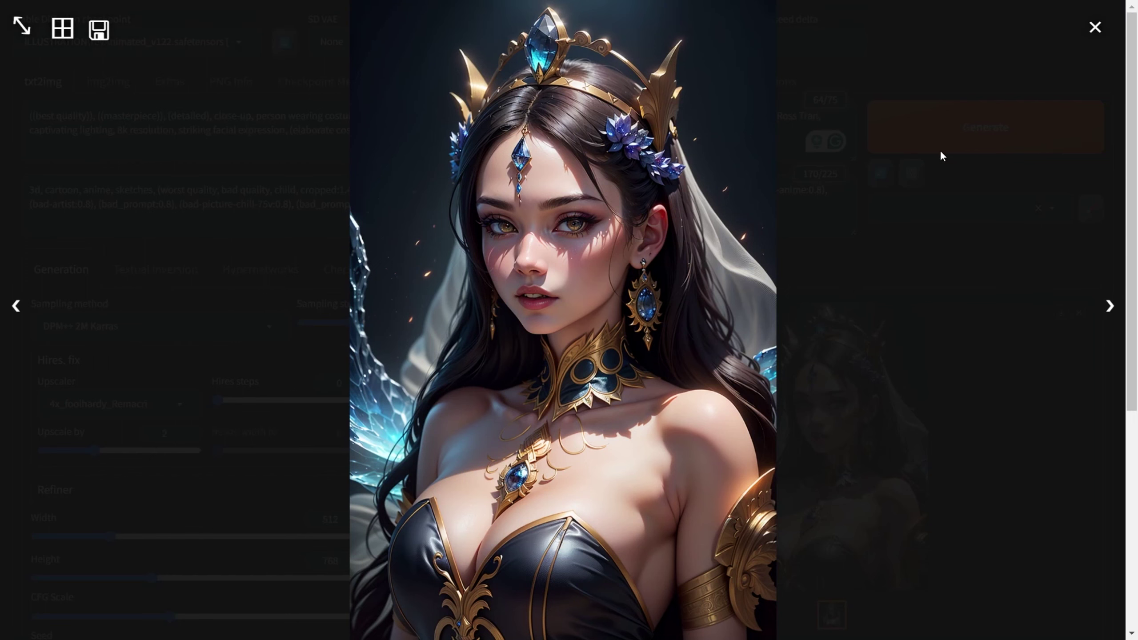
{"action": "left_click", "coordinate": [1095, 29]}
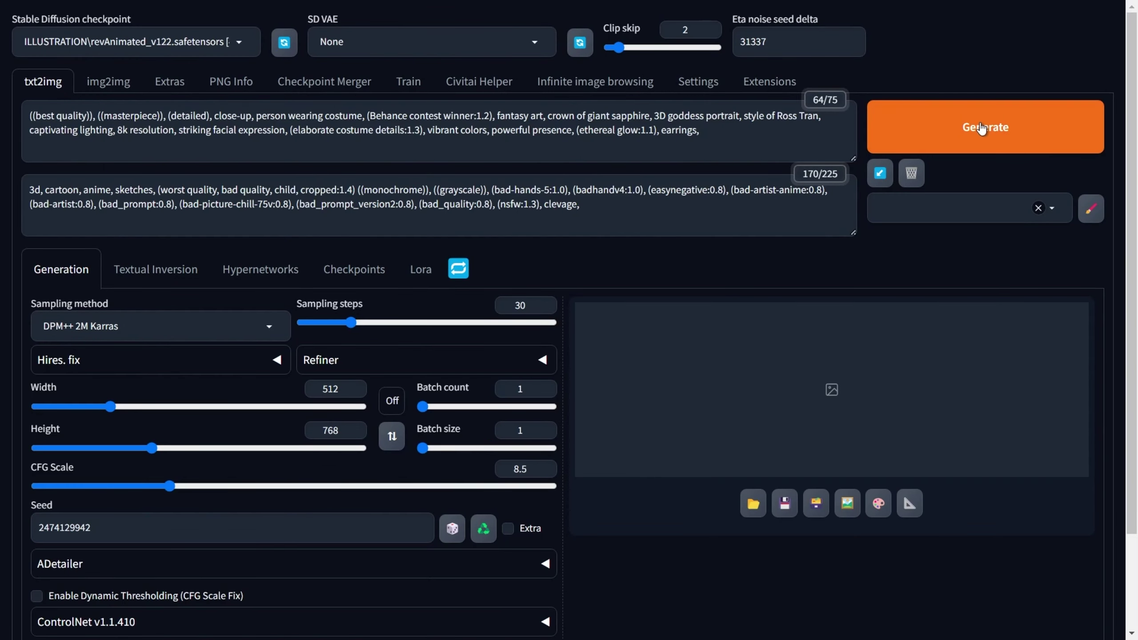
Generate the portrait at 512x768 without Hires. fix and send the result to img2img
{"action": "left_click", "coordinate": [981, 128]}
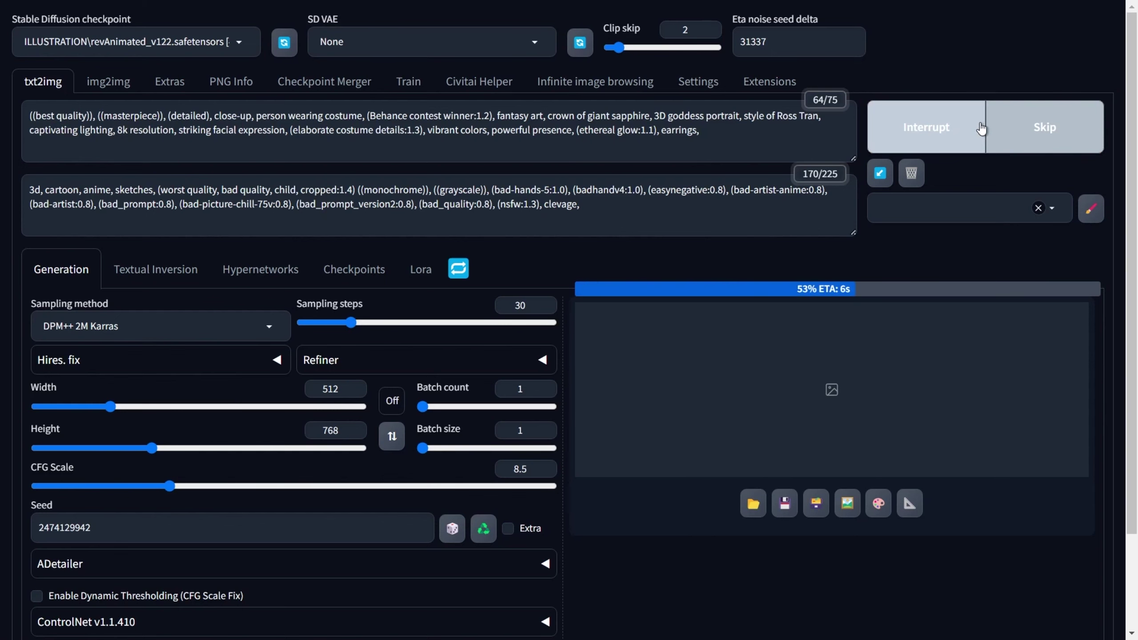
{"action": "scroll", "coordinate": [941, 314], "scroll_direction": "down", "scroll_amount": 2}
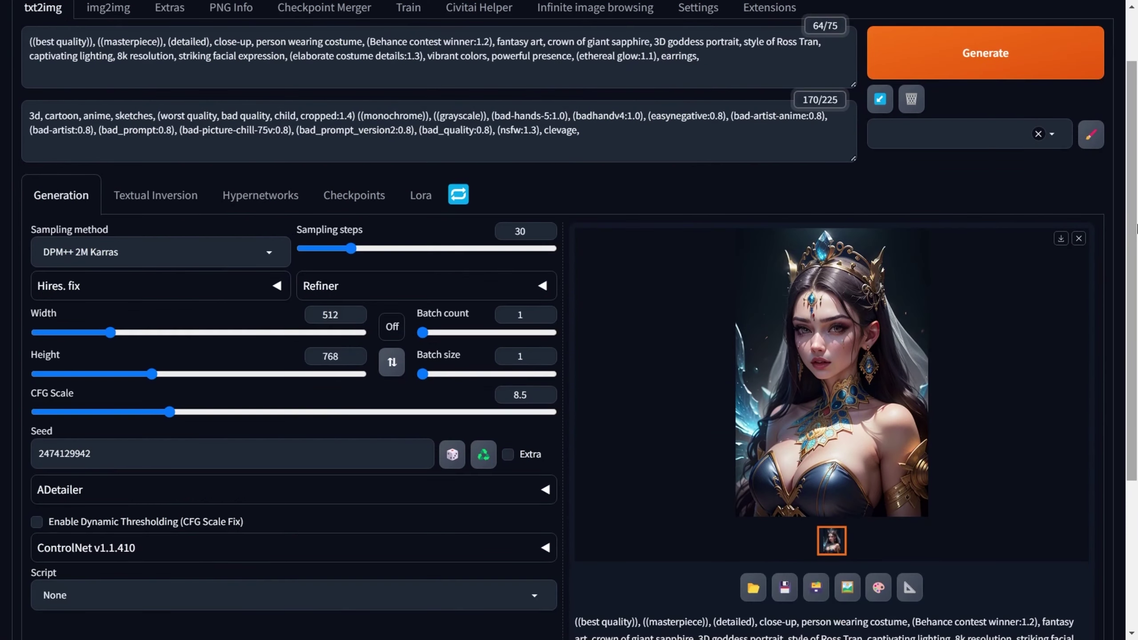
{"action": "left_click", "coordinate": [848, 589]}
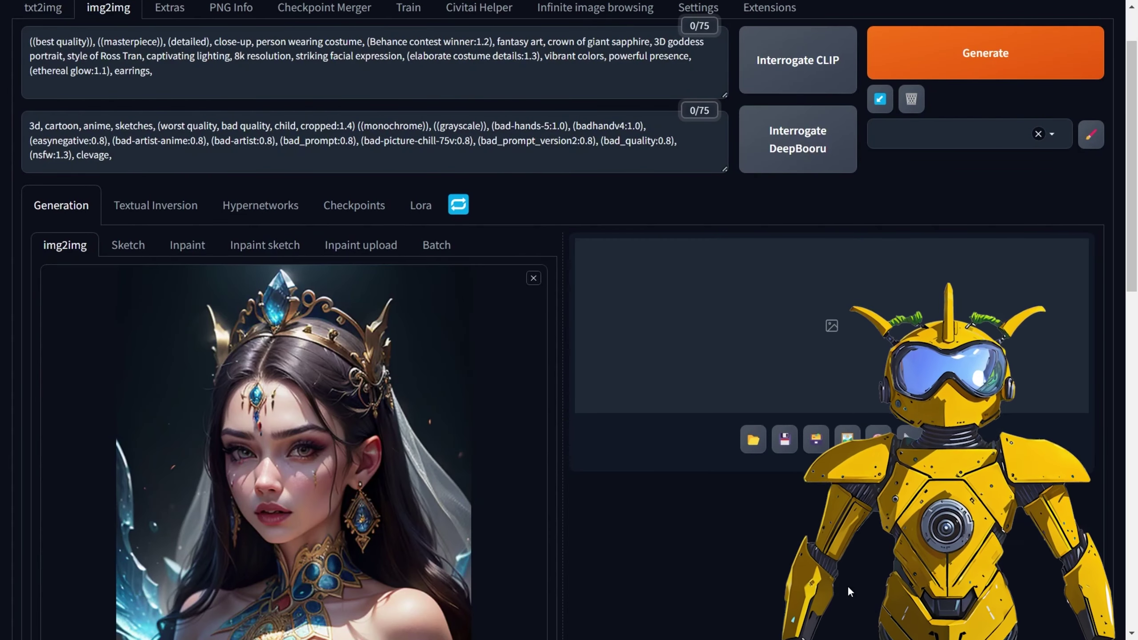
Set the img2img sampling method to DPM++ 2S a Karras
{"action": "scroll", "coordinate": [849, 591], "scroll_direction": "up", "scroll_amount": 2}
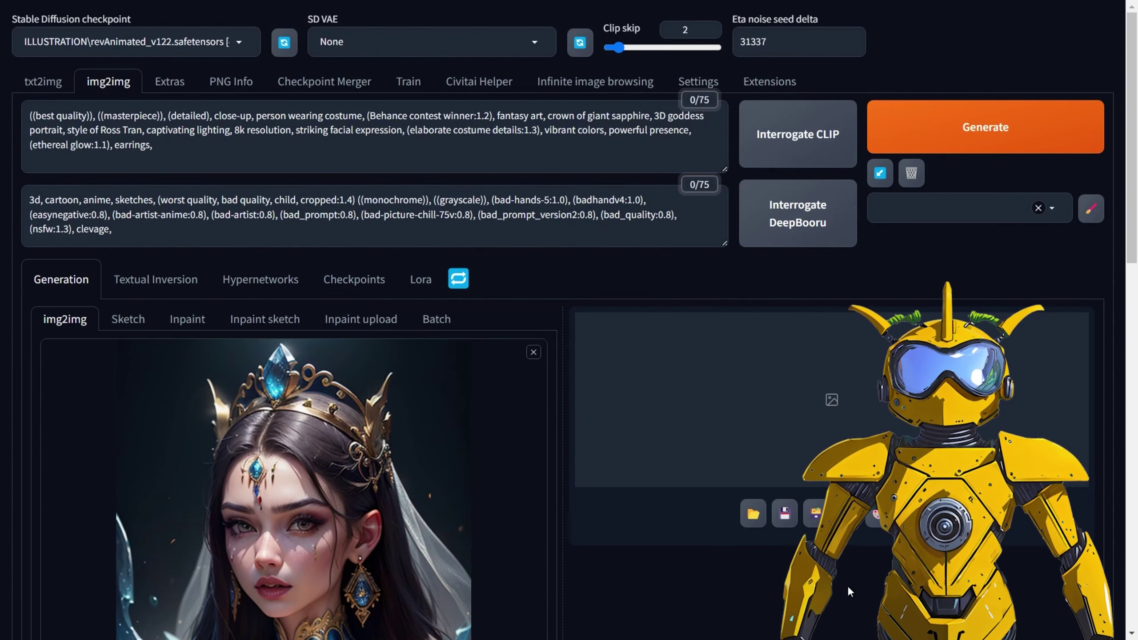
{"action": "scroll", "coordinate": [670, 383], "scroll_direction": "down", "scroll_amount": 10}
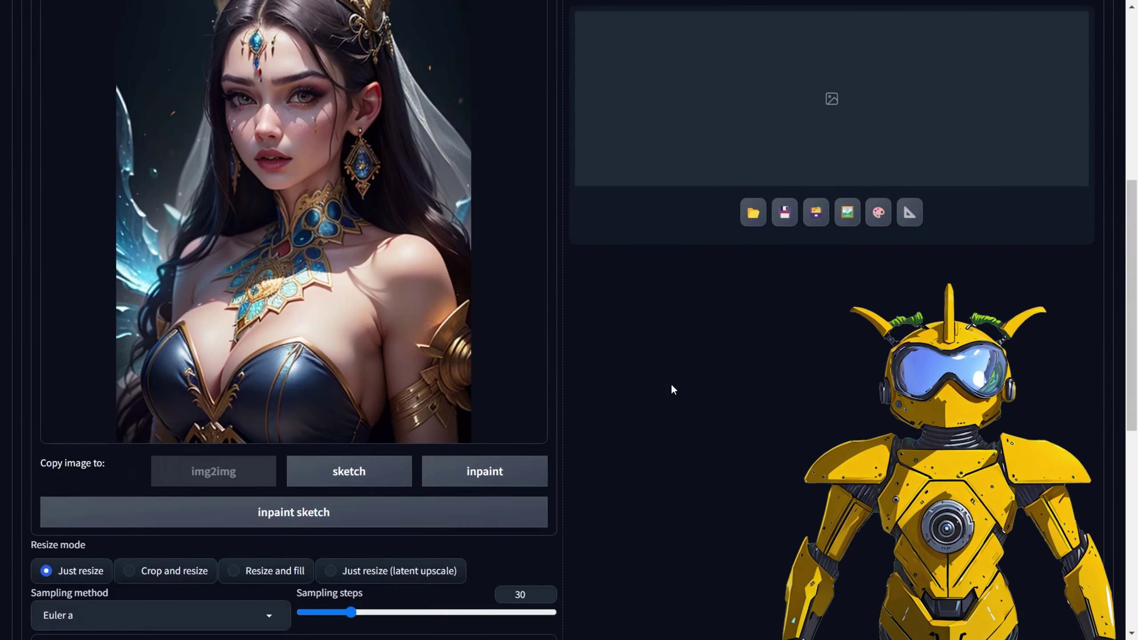
{"action": "scroll", "coordinate": [672, 379], "scroll_direction": "down", "scroll_amount": 2}
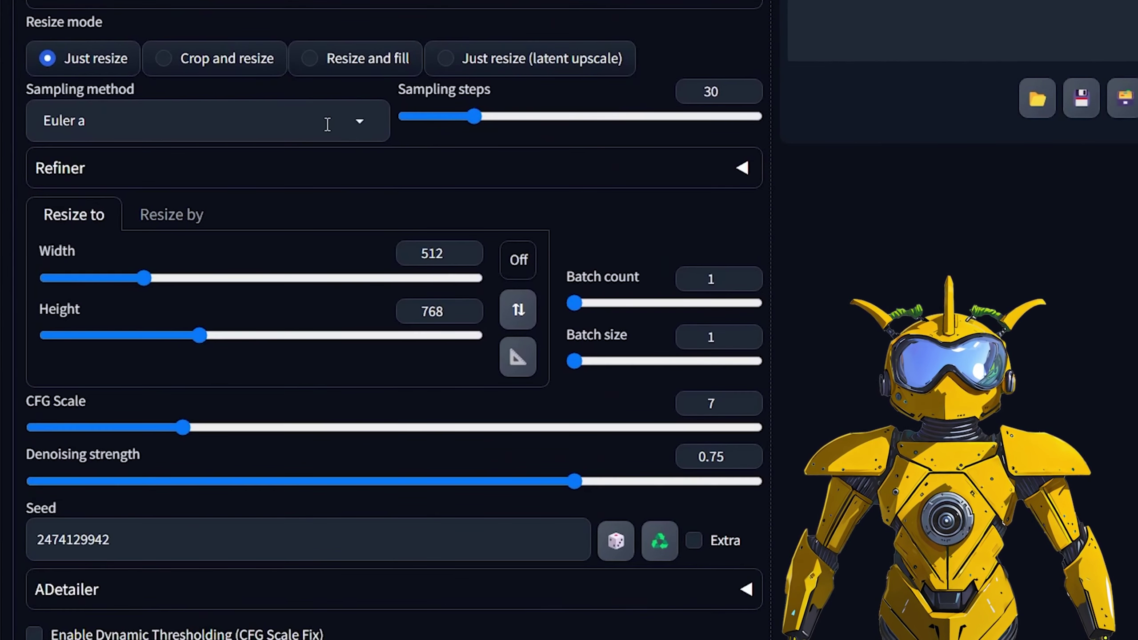
{"action": "left_click", "coordinate": [246, 231]}
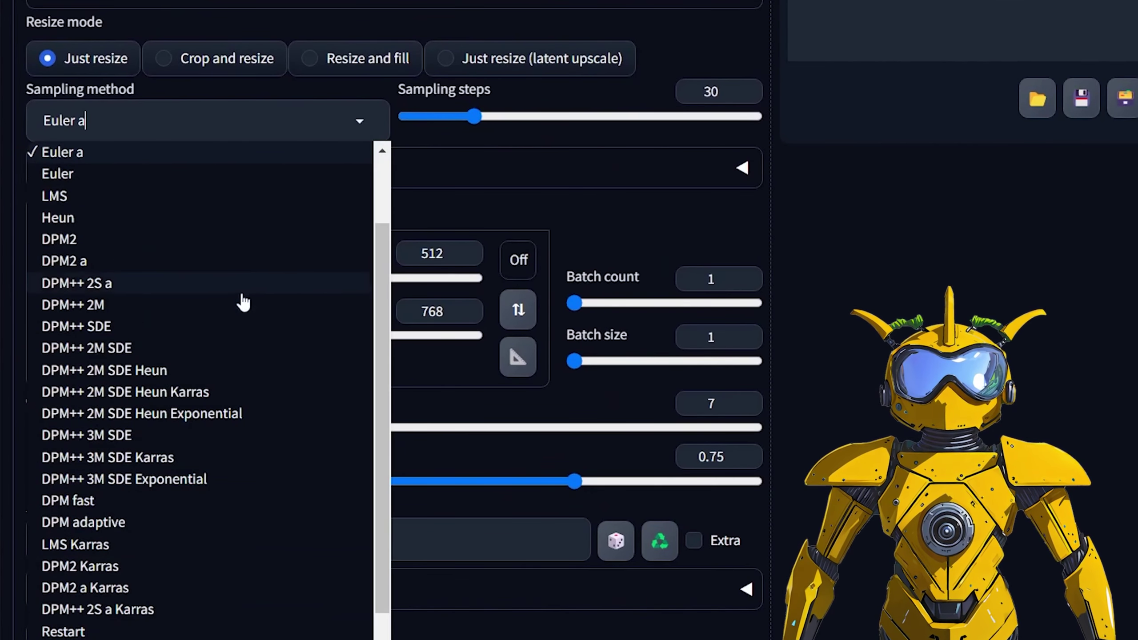
{"action": "scroll", "coordinate": [233, 314], "scroll_direction": "down", "scroll_amount": 1}
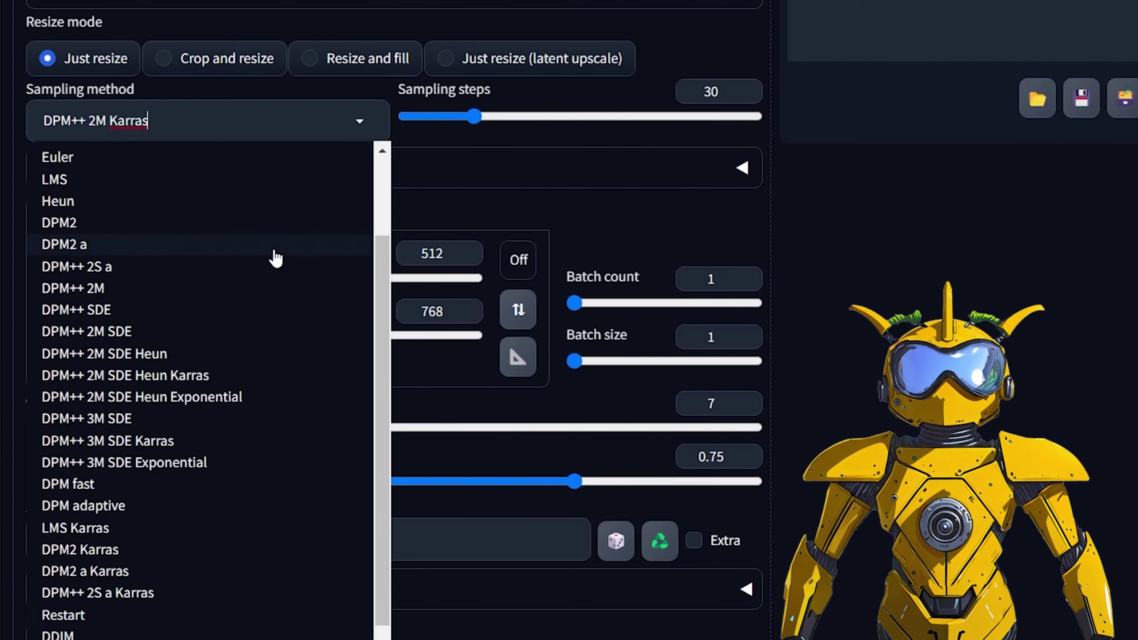
{"action": "scroll", "coordinate": [148, 448], "scroll_direction": "down", "scroll_amount": 1}
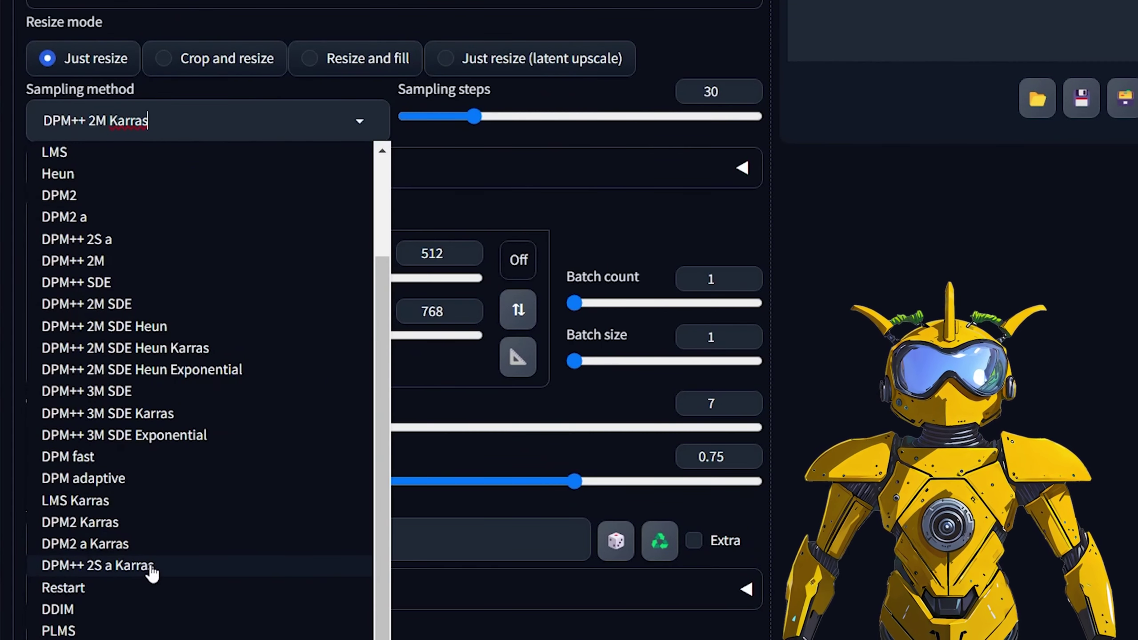
{"action": "left_click", "coordinate": [100, 571]}
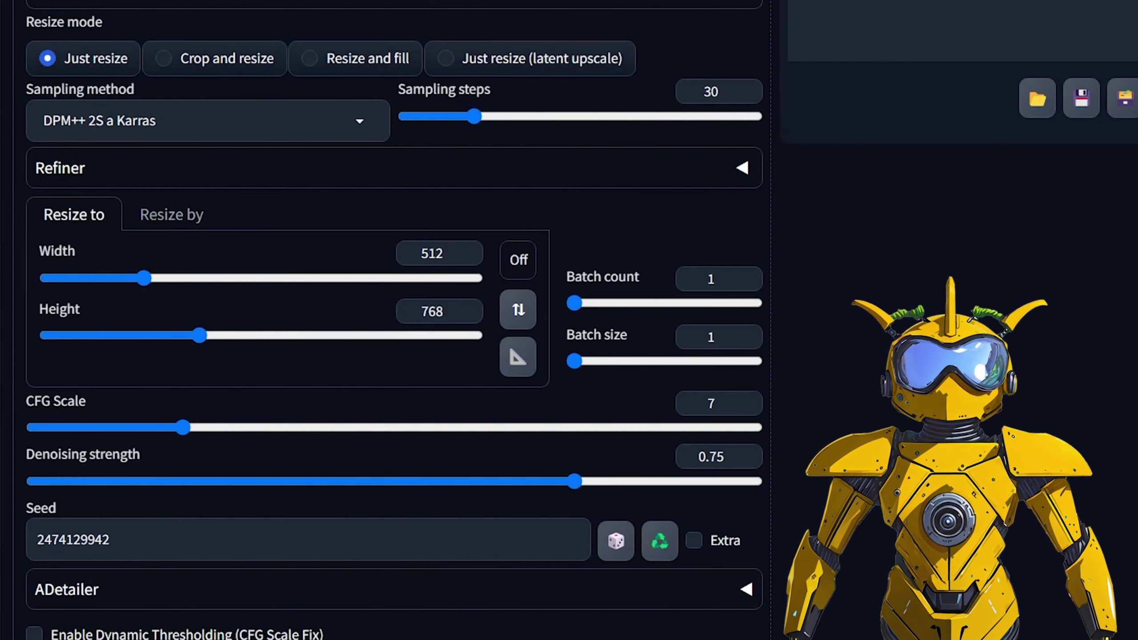
Resize the img2img output by a scale of 2 and set the denoising strength to 0.6
{"action": "left_click", "coordinate": [167, 224]}
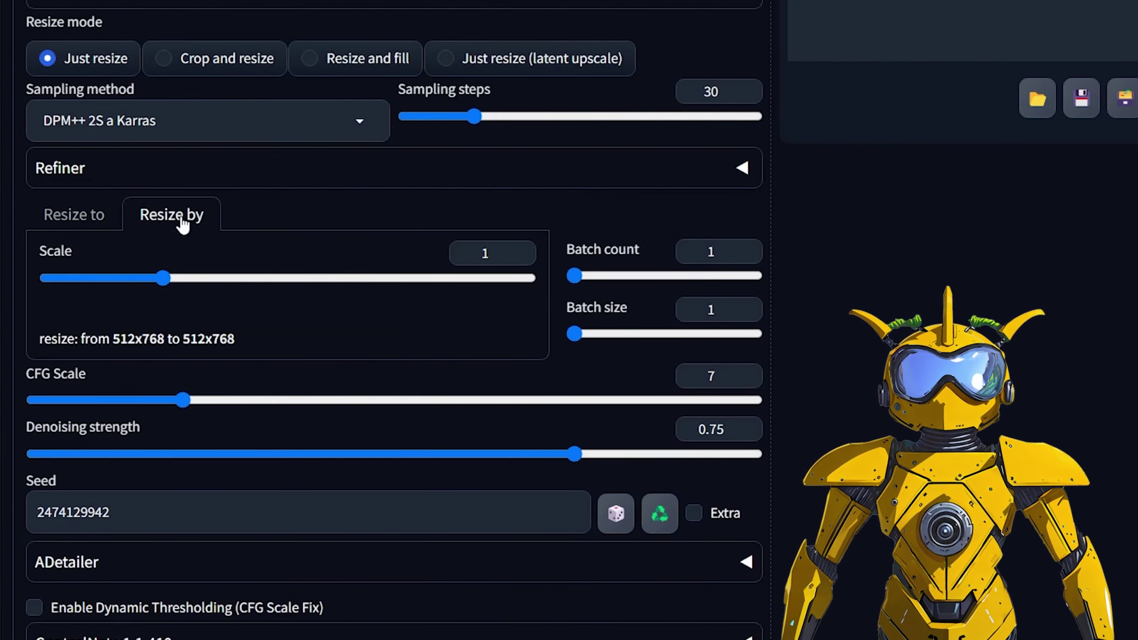
{"action": "double_click", "coordinate": [510, 255]}
{"action": "type", "text": "2"}
{"action": "scroll", "coordinate": [808, 358], "scroll_direction": "down", "scroll_amount": 2}
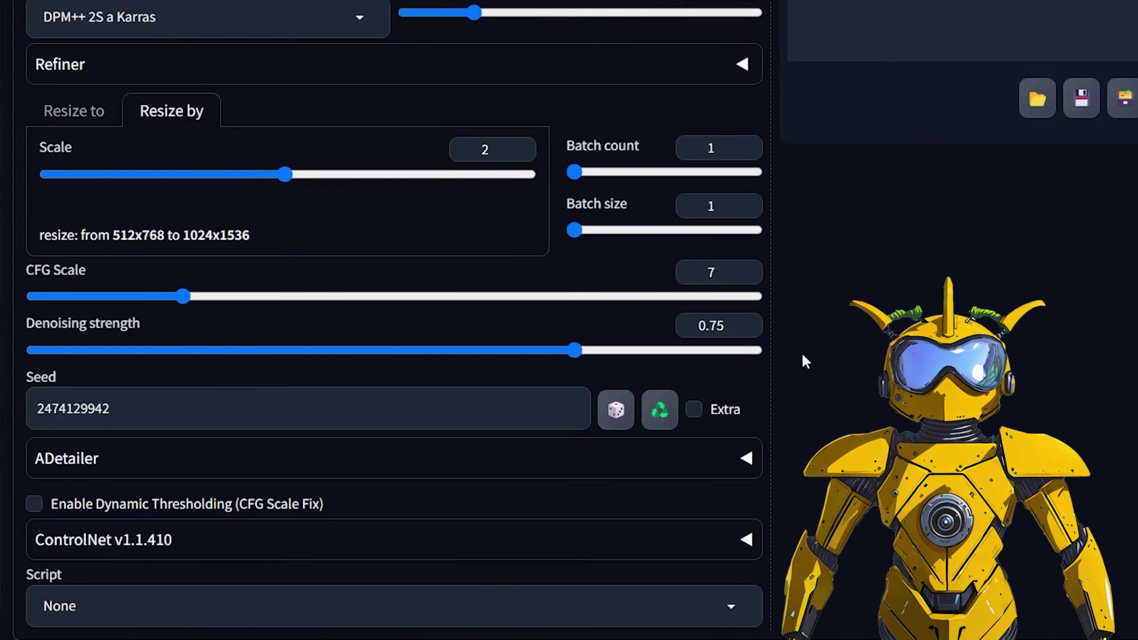
{"action": "left_click_drag", "start_coordinate": [706, 326], "coordinate": [778, 326]}
{"action": "scroll", "coordinate": [777, 326], "scroll_direction": "up", "scroll_amount": 2}
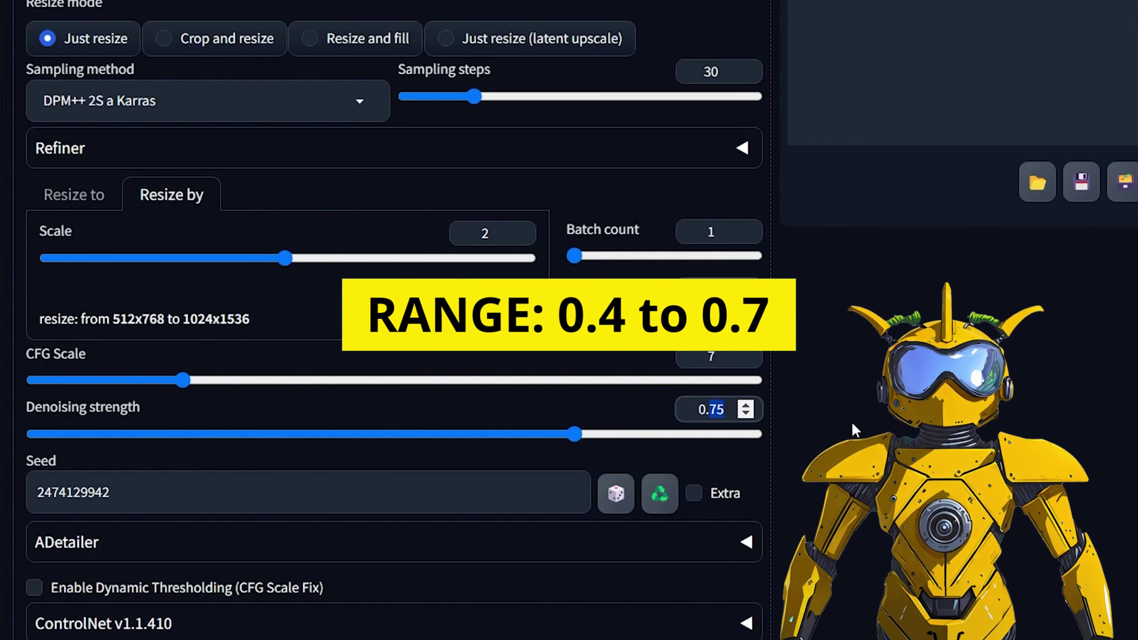
{"action": "type", "text": "6"}
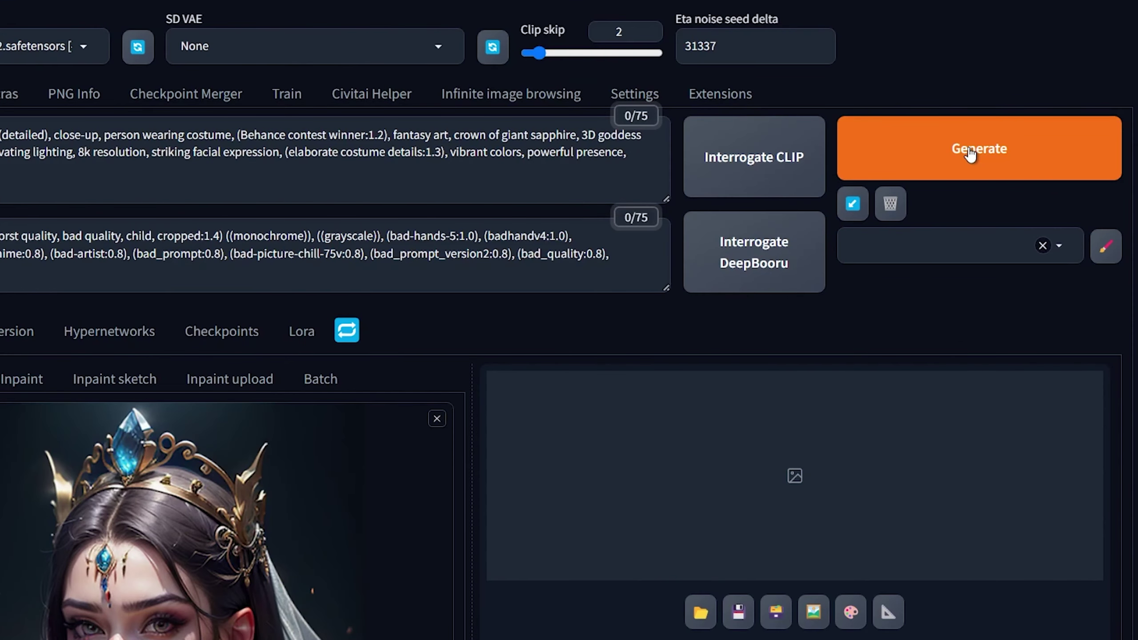
Generate the upscaled img2img portrait and open the result at full size
{"action": "left_click", "coordinate": [970, 154]}
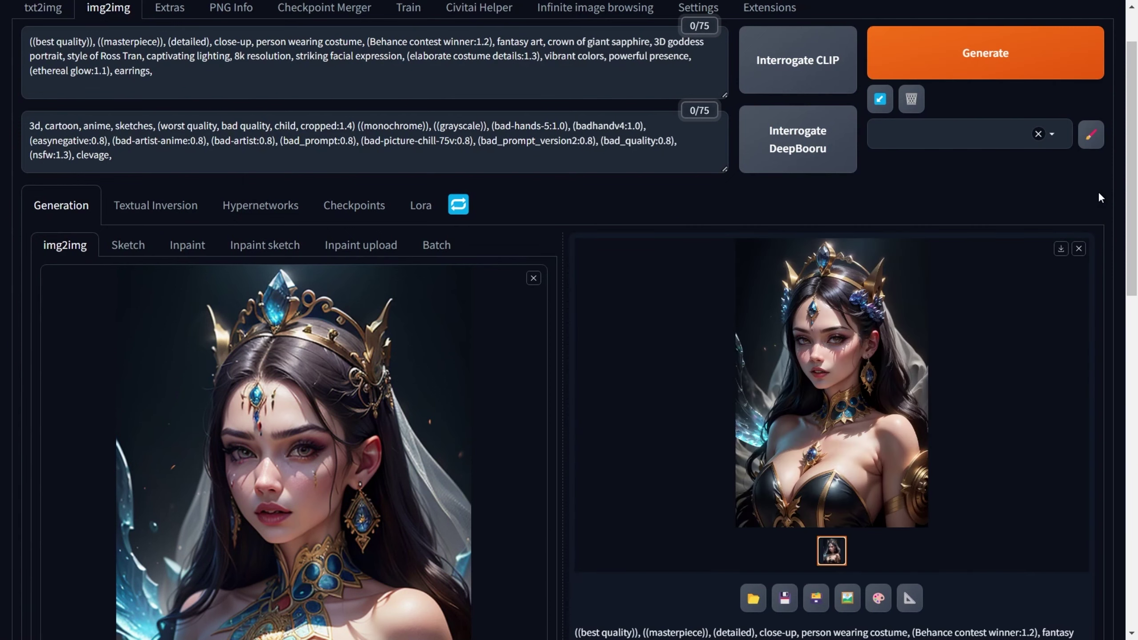
{"action": "left_click", "coordinate": [871, 380]}
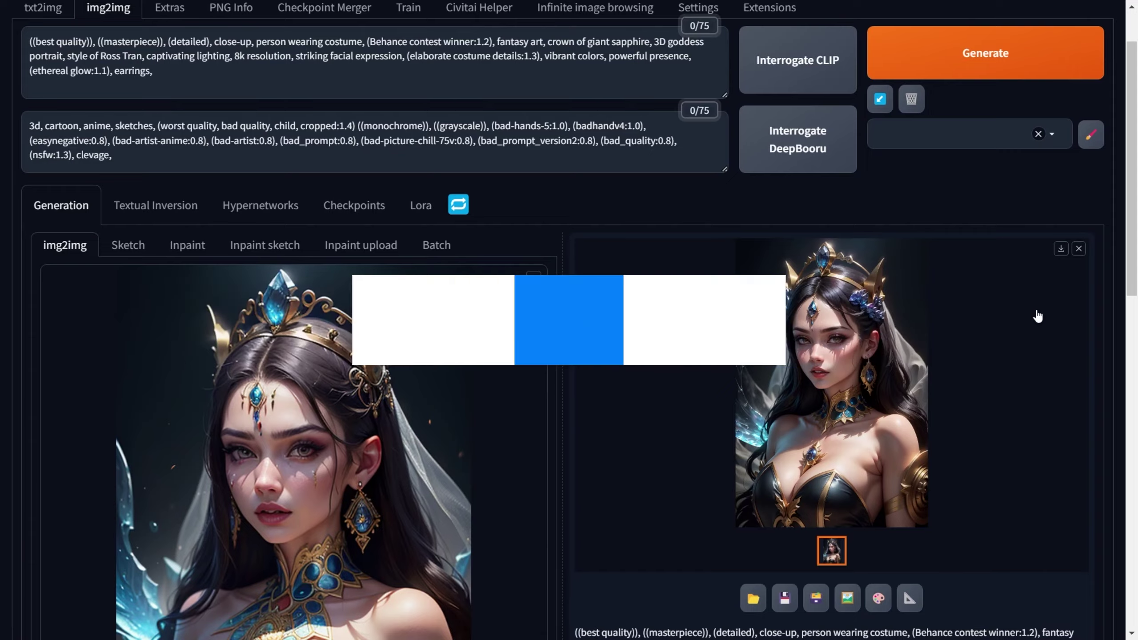
Load the available extensions and search them for "ultimate", and check the list of installed extensions
{"action": "scroll", "coordinate": [1038, 316], "scroll_direction": "up", "scroll_amount": 2}
{"action": "left_click", "coordinate": [770, 82]}
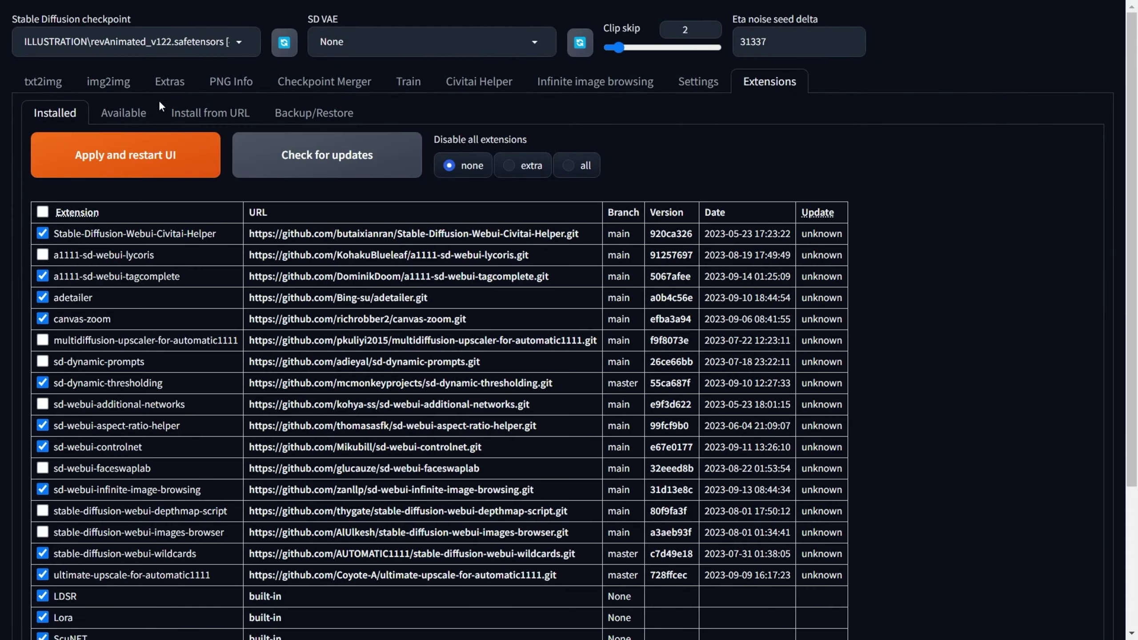
{"action": "left_click", "coordinate": [130, 112]}
{"action": "left_click", "coordinate": [132, 151]}
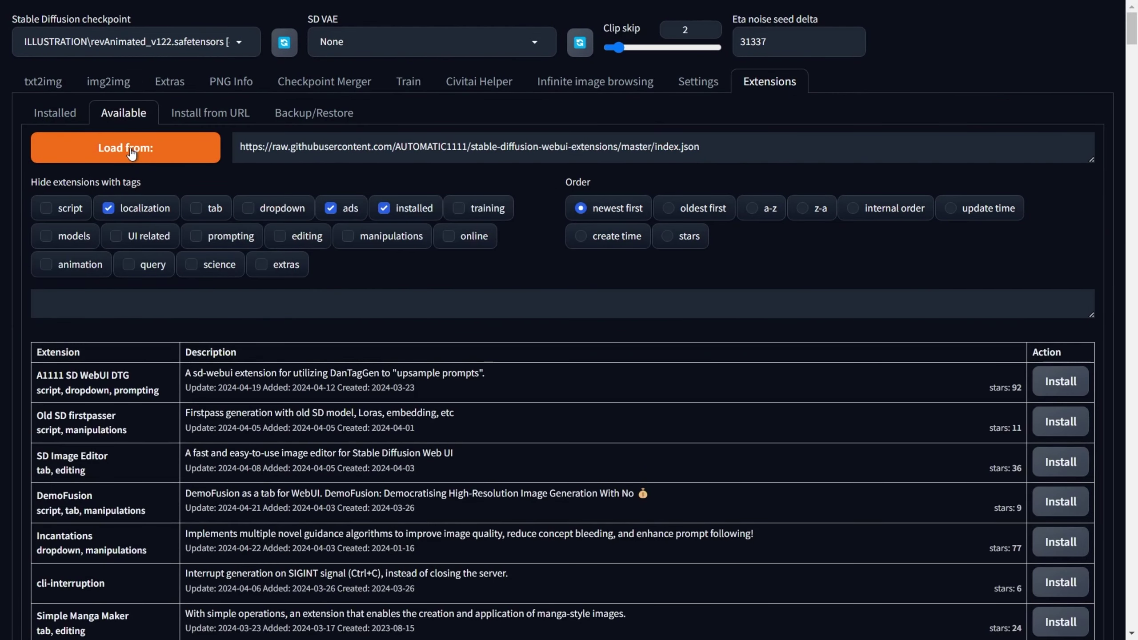
{"action": "left_click", "coordinate": [73, 304]}
{"action": "type", "text": "ul"}
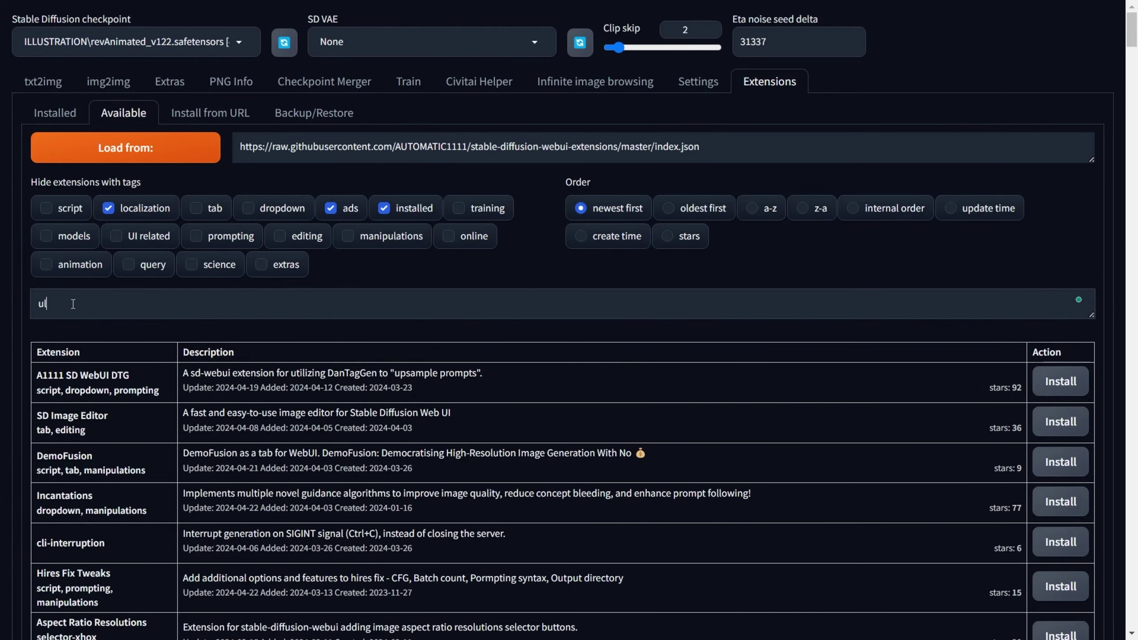
{"action": "type", "text": "timate"}
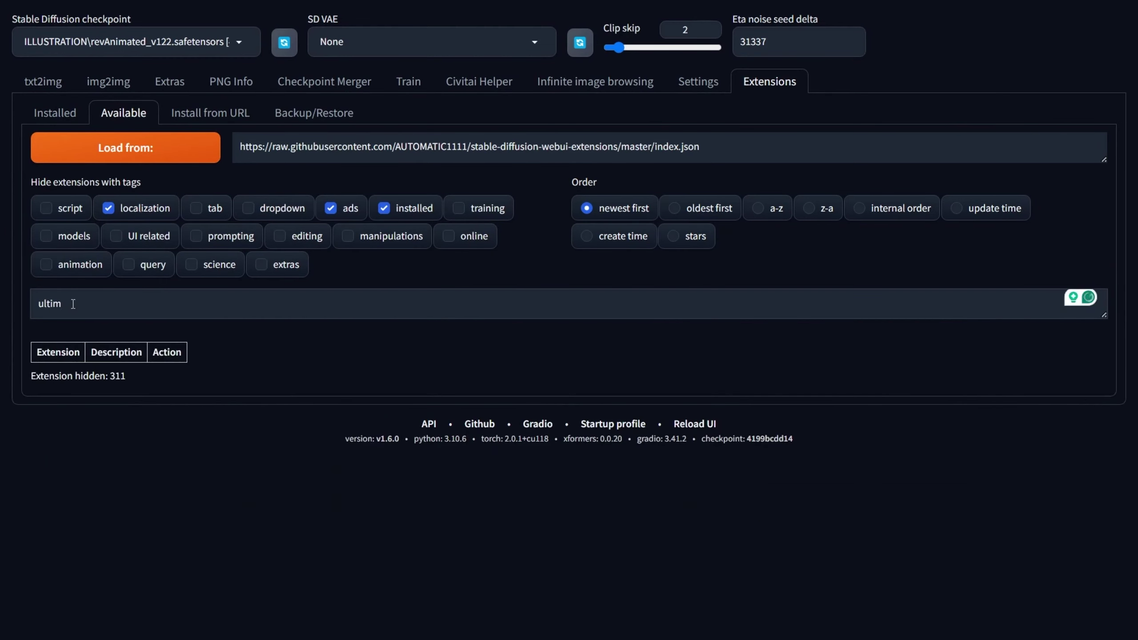
{"action": "left_click", "coordinate": [55, 112]}
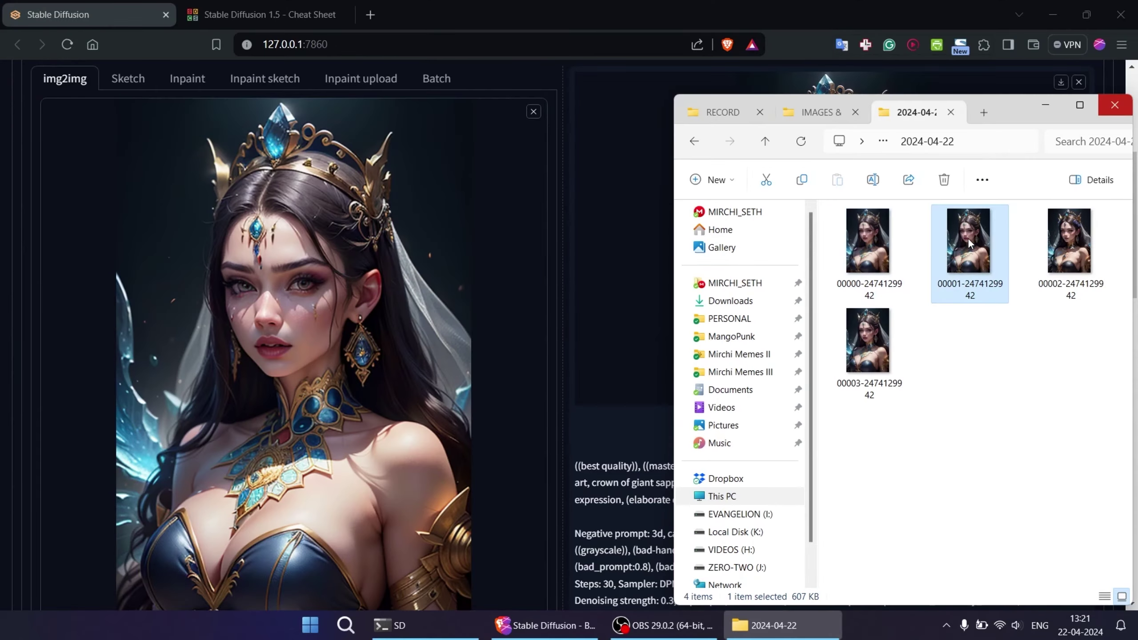
{"action": "left_click_drag", "start_coordinate": [1071, 251], "coordinate": [283, 282]}
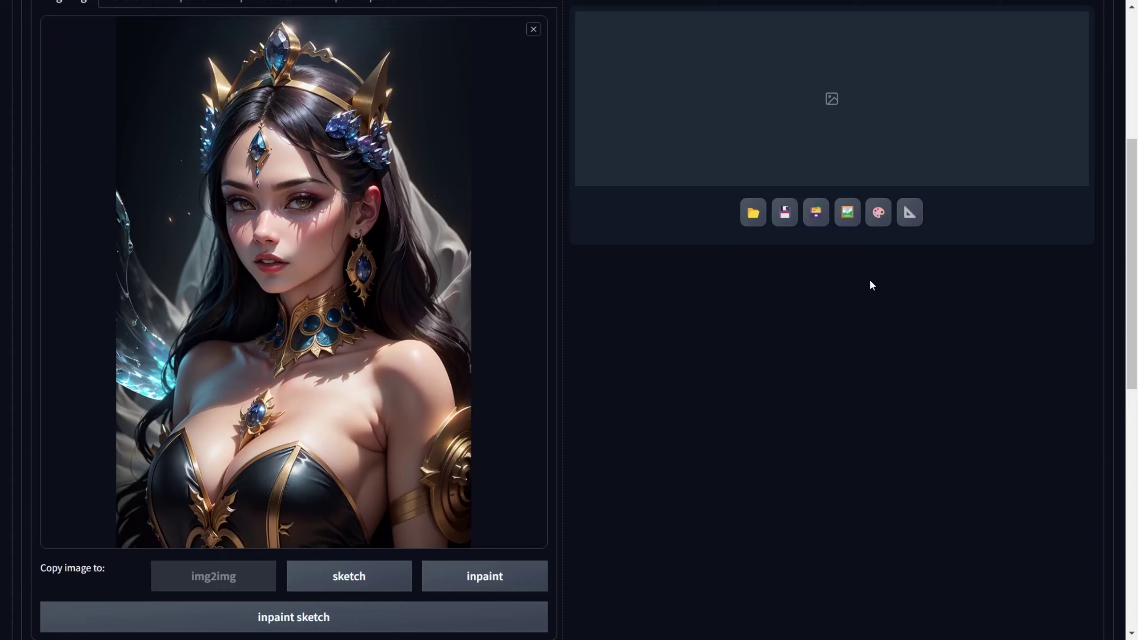
{"action": "scroll", "coordinate": [869, 279], "scroll_direction": "down", "scroll_amount": 10}
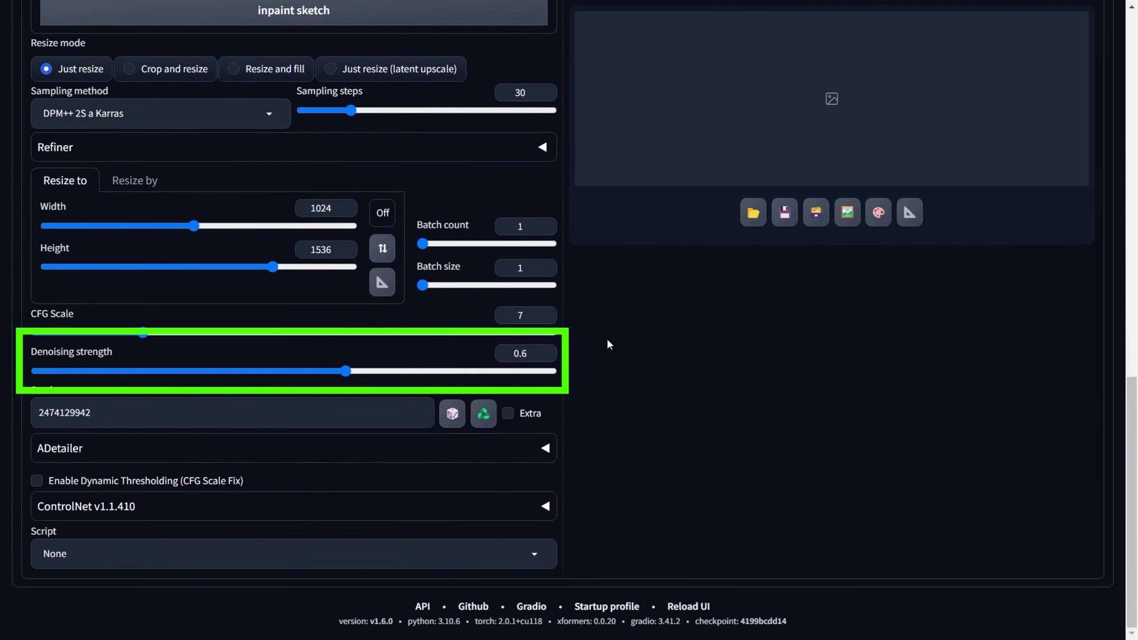
{"action": "left_click_drag", "start_coordinate": [523, 353], "coordinate": [544, 358]}
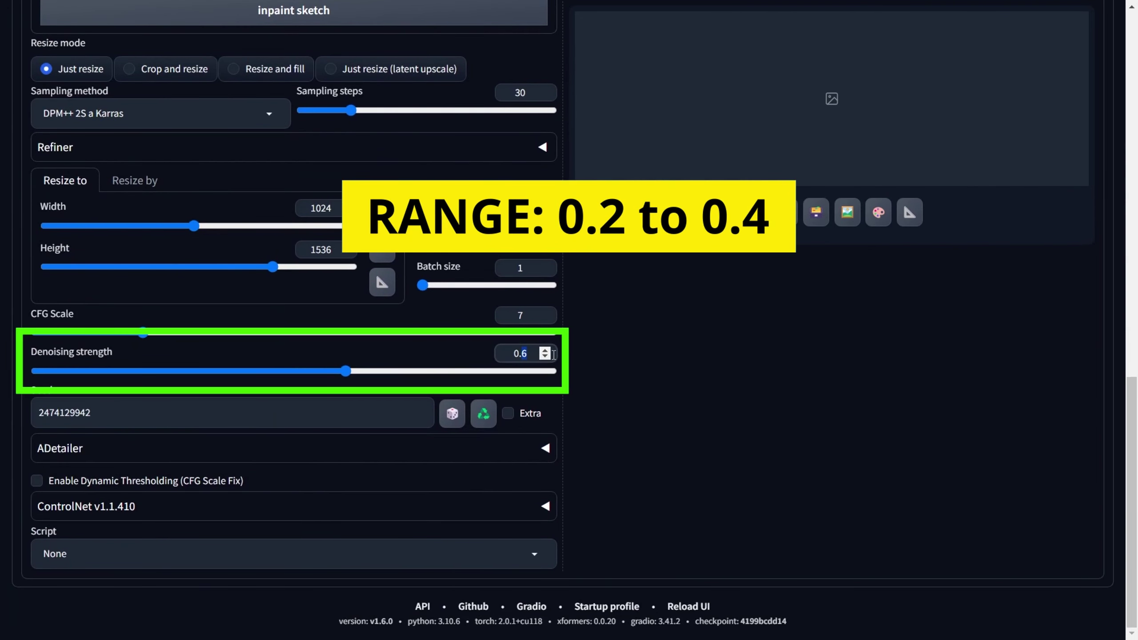
{"action": "type", "text": "3"}
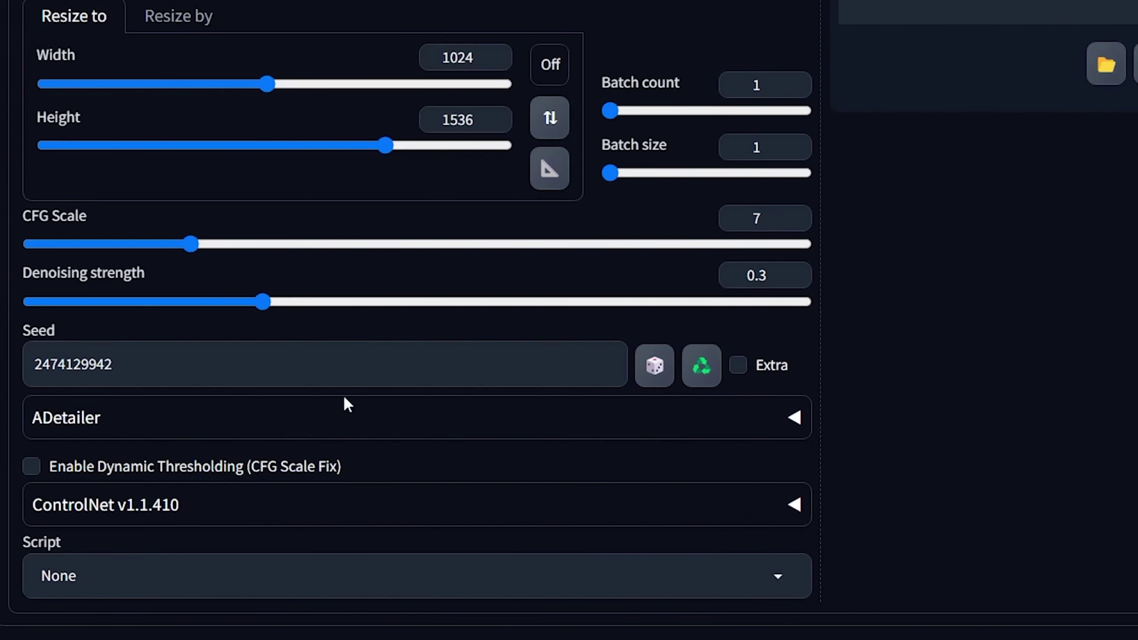
Choose the Ultimate SD upscale script and set its target size type to Scale from image size
{"action": "left_click", "coordinate": [264, 572]}
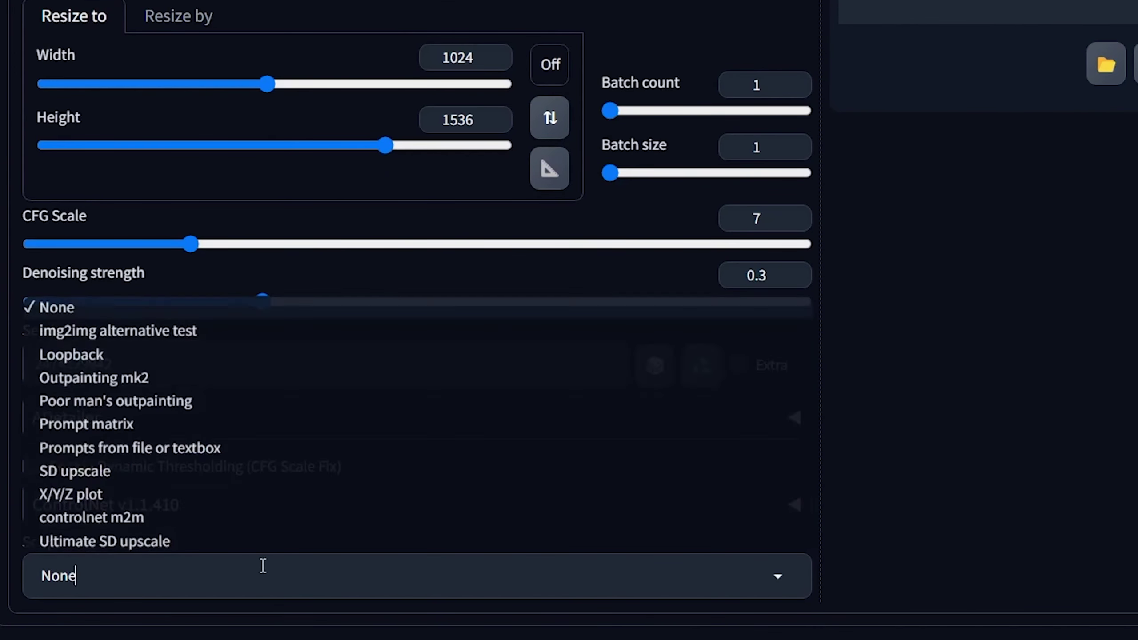
{"action": "left_click", "coordinate": [134, 541]}
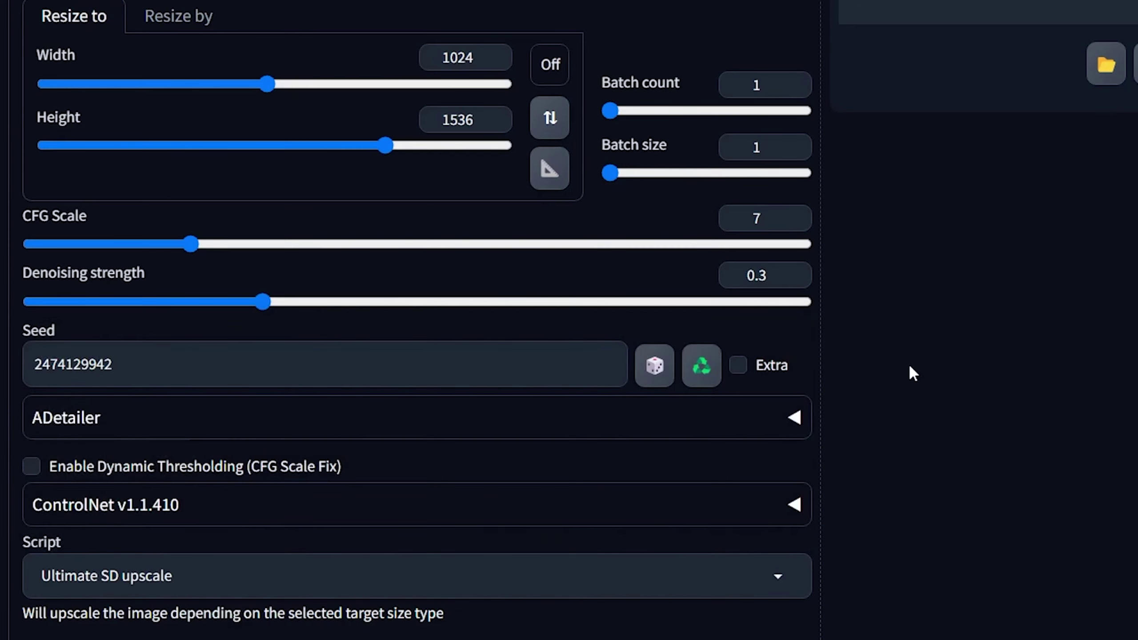
{"action": "scroll", "coordinate": [935, 291], "scroll_direction": "down", "scroll_amount": 10}
{"action": "left_click", "coordinate": [143, 71]}
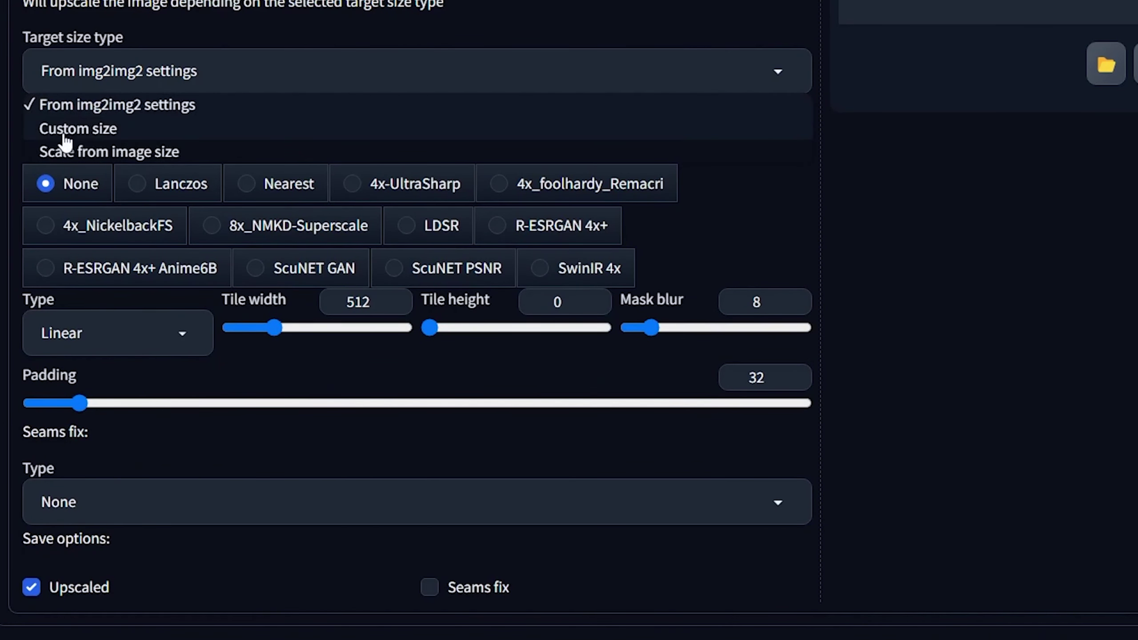
{"action": "left_click", "coordinate": [119, 153]}
Set the Ultimate SD upscale scale to 2 and choose 4x_foolhardy_Remacri as the upscaler
{"action": "left_click", "coordinate": [759, 40]}
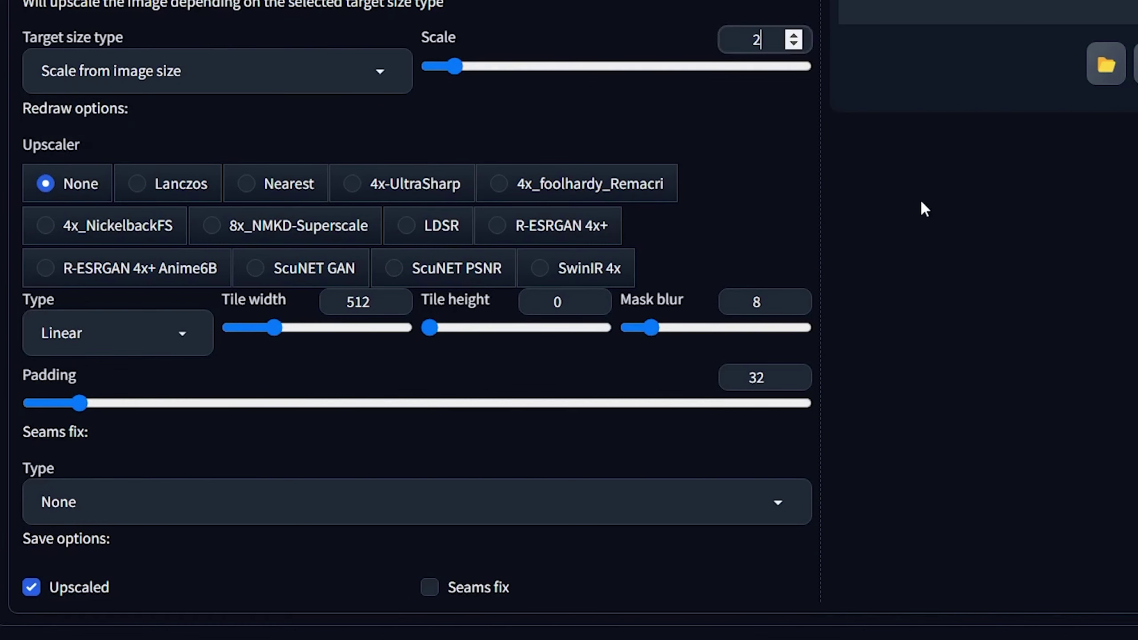
{"action": "left_click", "coordinate": [953, 226]}
{"action": "left_click", "coordinate": [500, 183]}
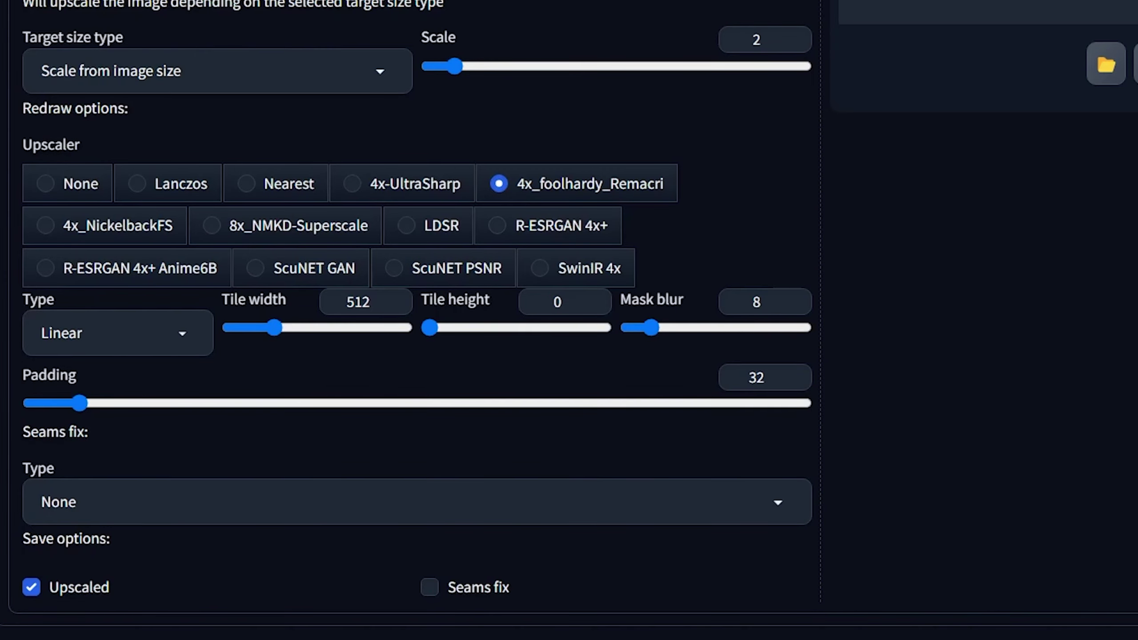
Generate the image with Ultimate SD upscale and open the result at full size
{"action": "scroll", "coordinate": [953, 383], "scroll_direction": "up", "scroll_amount": 15}
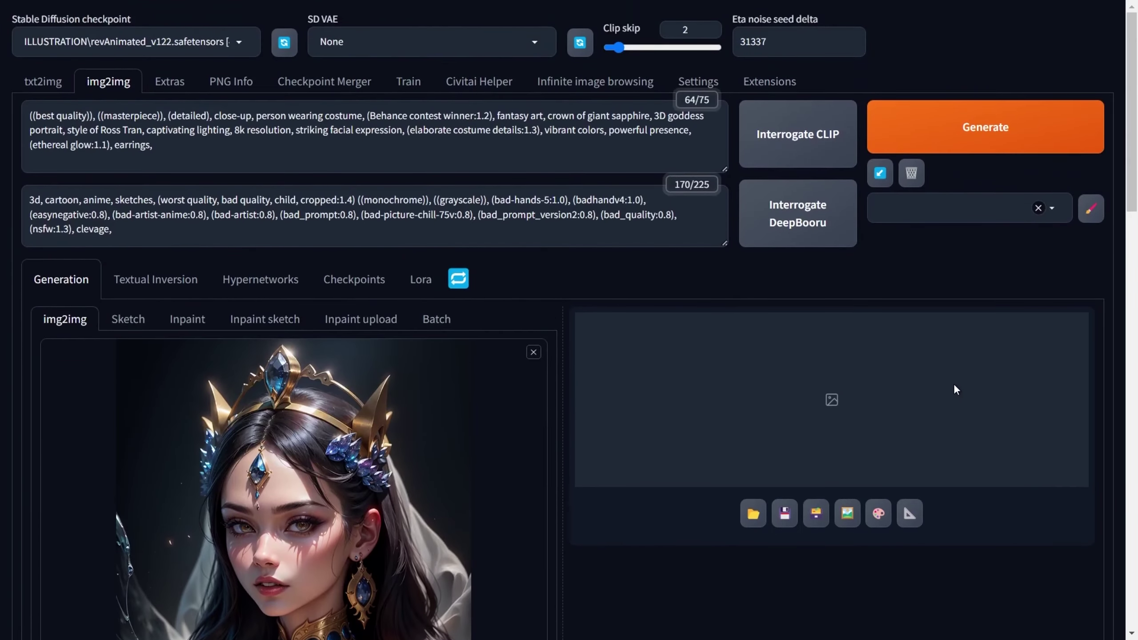
{"action": "scroll", "coordinate": [986, 256], "scroll_direction": "down", "scroll_amount": 2}
{"action": "left_click", "coordinate": [968, 53]}
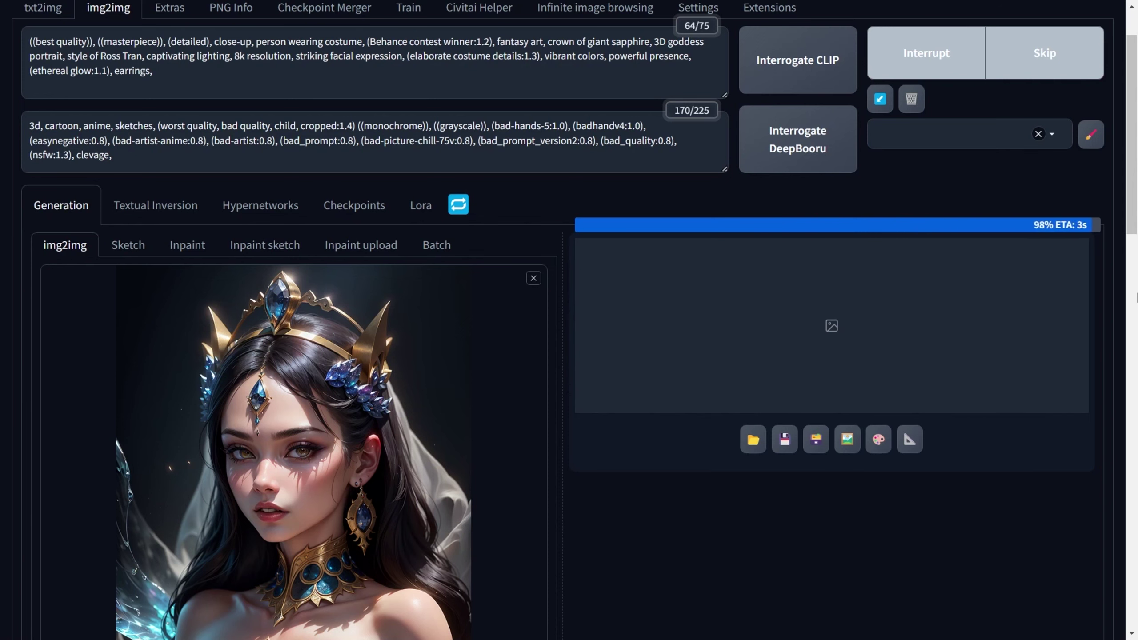
{"action": "left_click", "coordinate": [837, 364]}
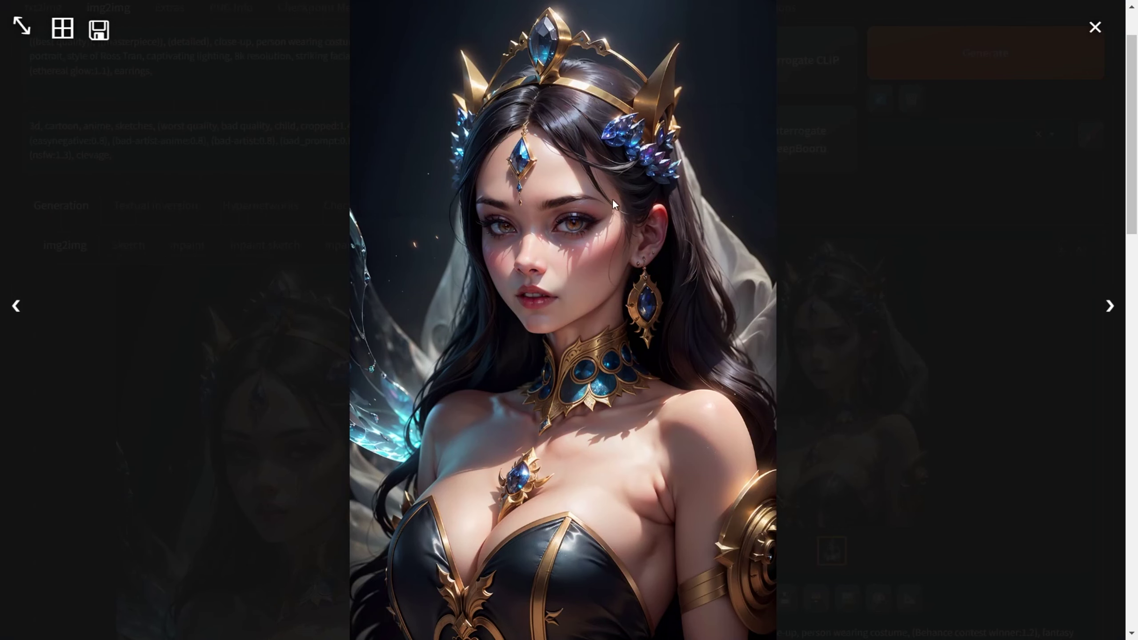
Close the full-size preview and send the upscaled portrait from img2img to Extras
{"action": "left_click", "coordinate": [1095, 27]}
{"action": "scroll", "coordinate": [1096, 185], "scroll_direction": "down", "scroll_amount": 3}
{"action": "left_click", "coordinate": [909, 440]}
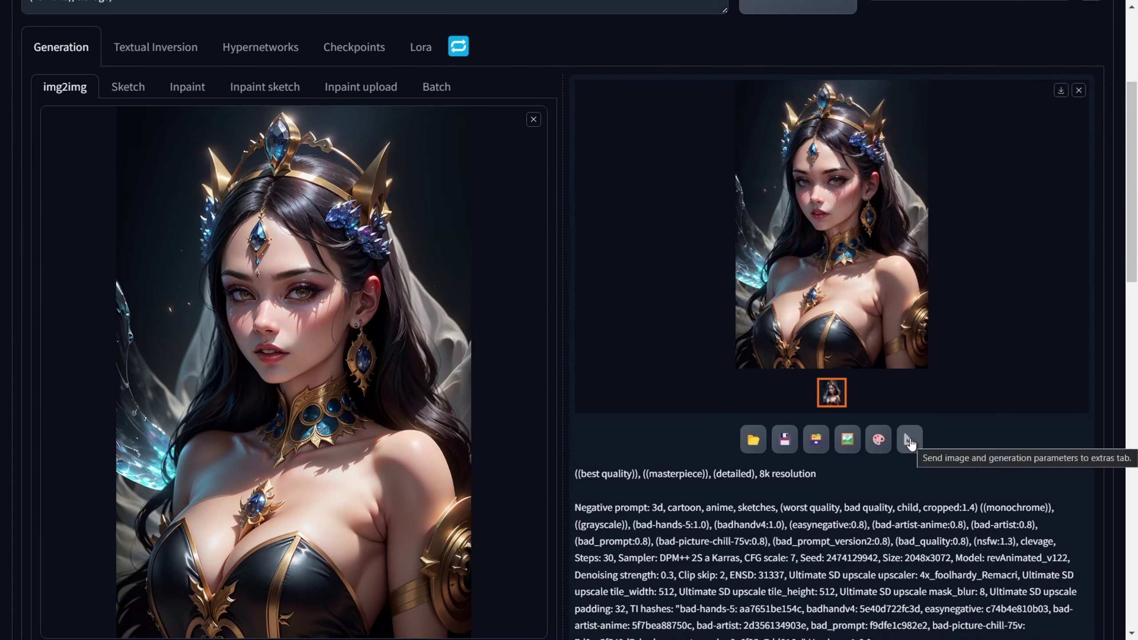
{"action": "left_click", "coordinate": [911, 440]}
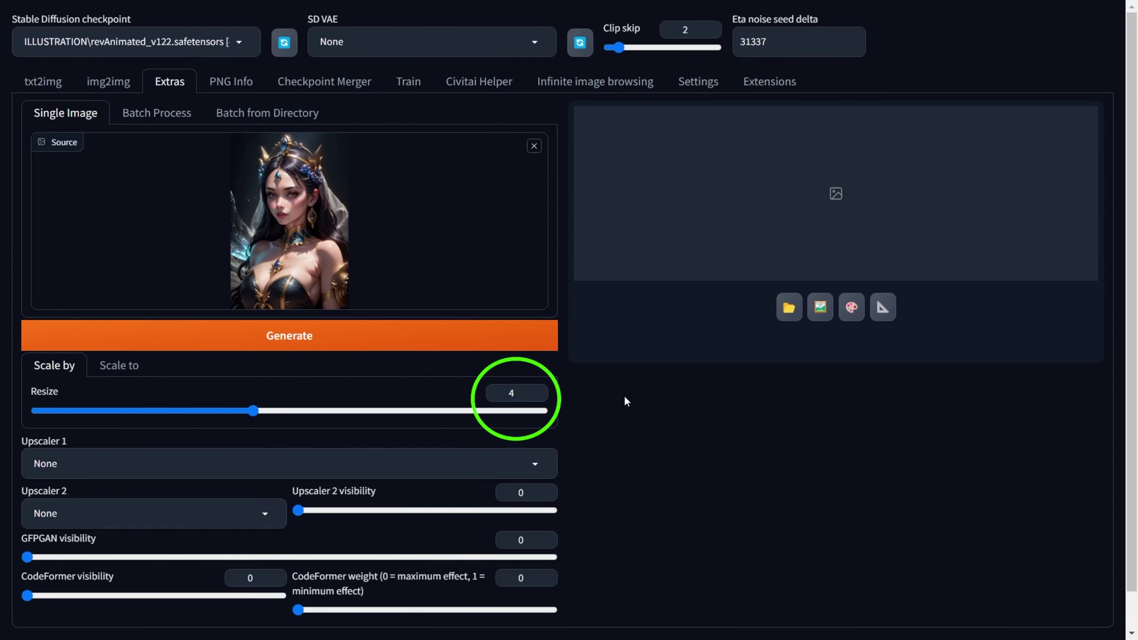
Set the Extras resize factor to 2 and choose 4x-UltraSharp as Upscaler 1
{"action": "left_click_drag", "start_coordinate": [523, 395], "coordinate": [497, 394]}
{"action": "type", "text": "2"}
{"action": "left_click", "coordinate": [653, 398]}
{"action": "left_click", "coordinate": [162, 454]}
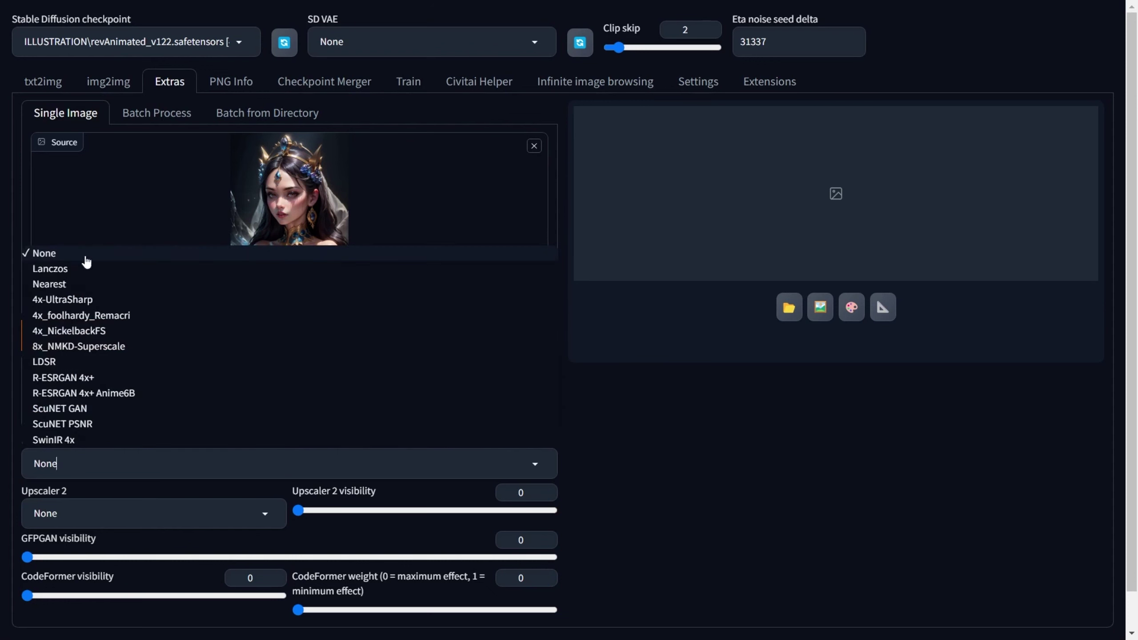
{"action": "left_click", "coordinate": [86, 303]}
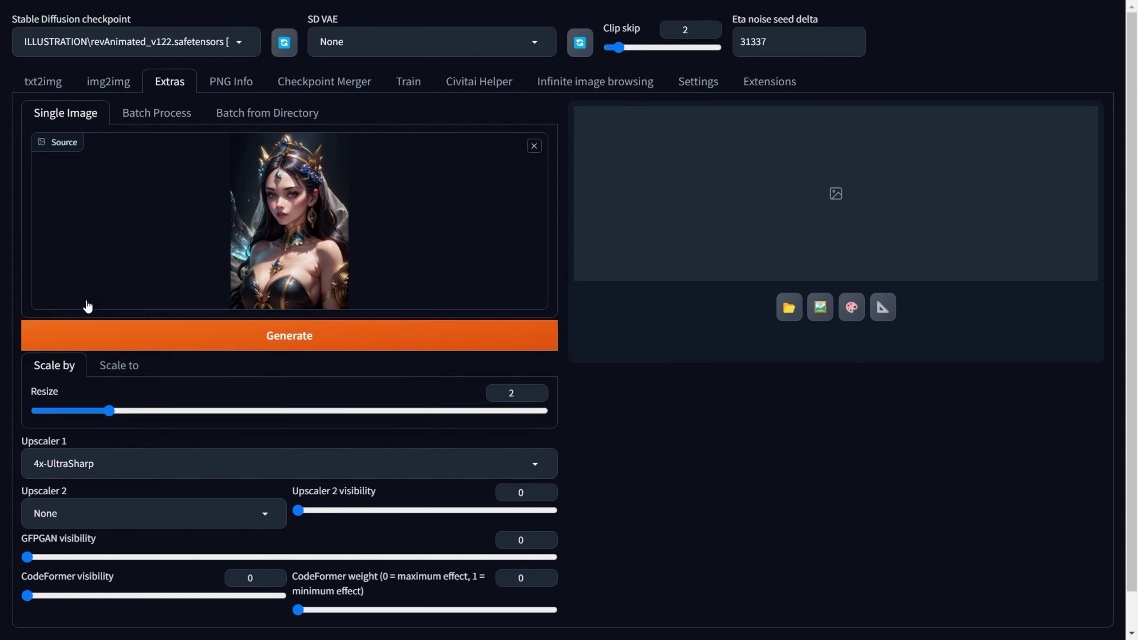
Generate the Extras upscale of the portrait and open the result at full size
{"action": "left_click", "coordinate": [263, 335]}
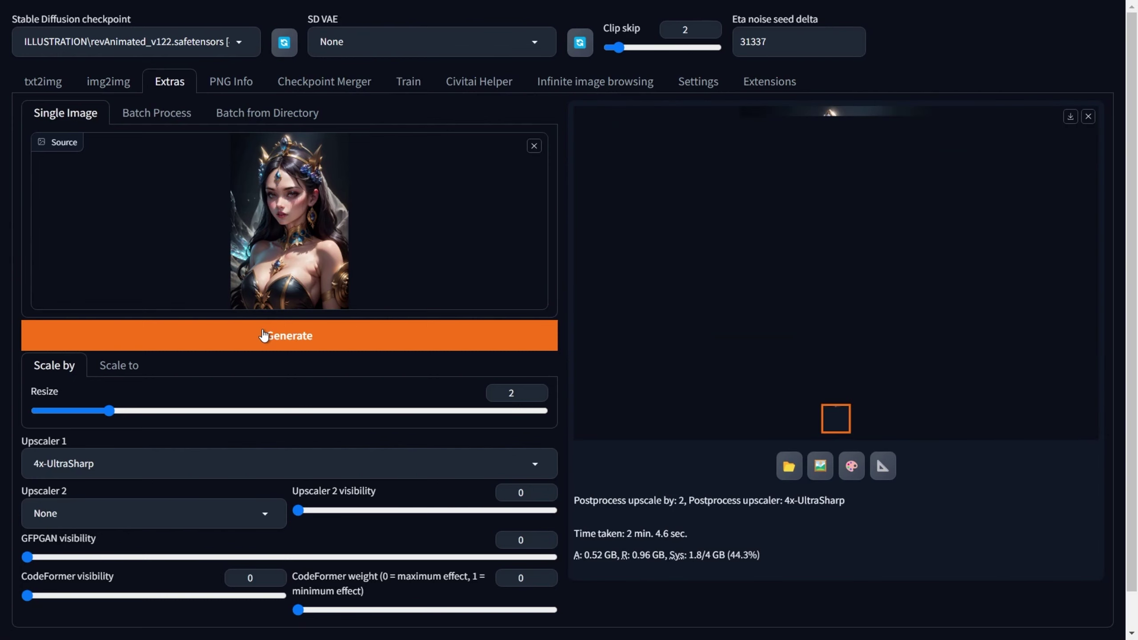
{"action": "left_click", "coordinate": [864, 274]}
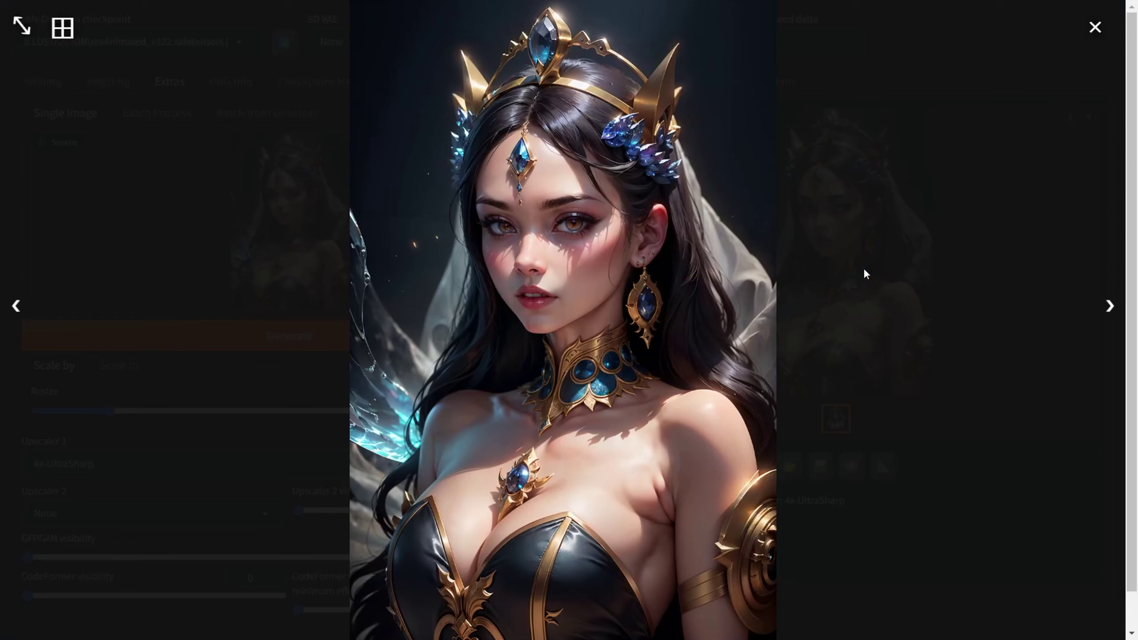